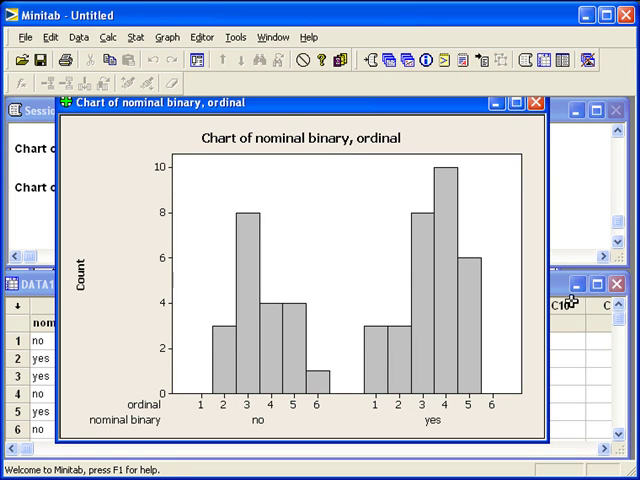
Step: Bring the DATA1.MTW worksheet and the Session window in front of the earlier chart
click(570, 305)
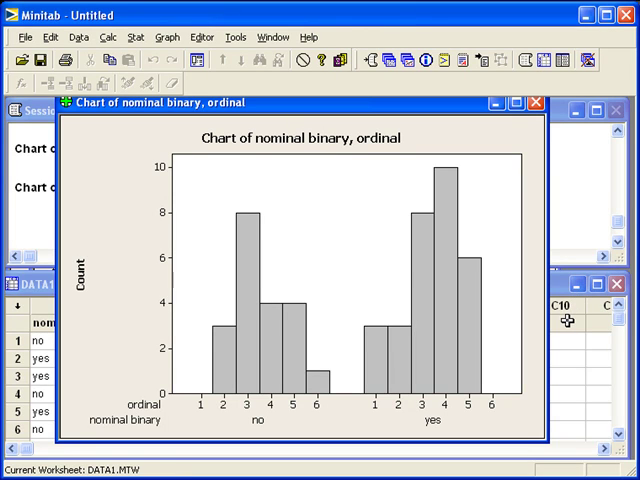
click(567, 320)
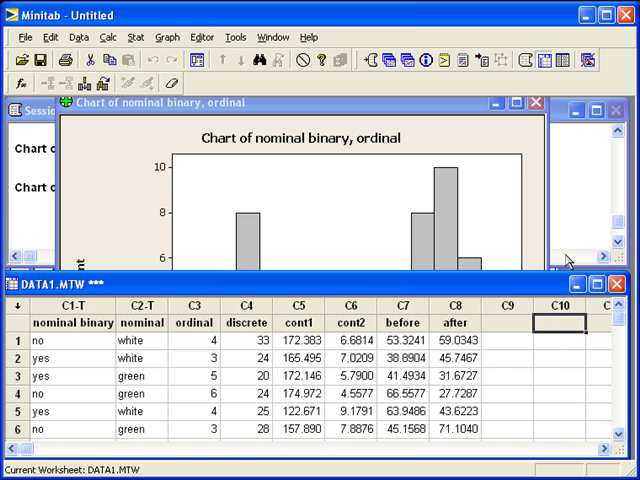
click(573, 209)
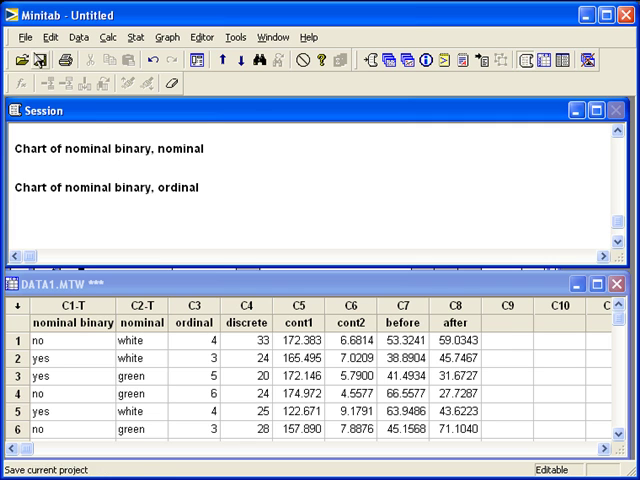
Step: Create a new blank Minitab worksheet, Worksheet 2, via File > New
click(27, 38)
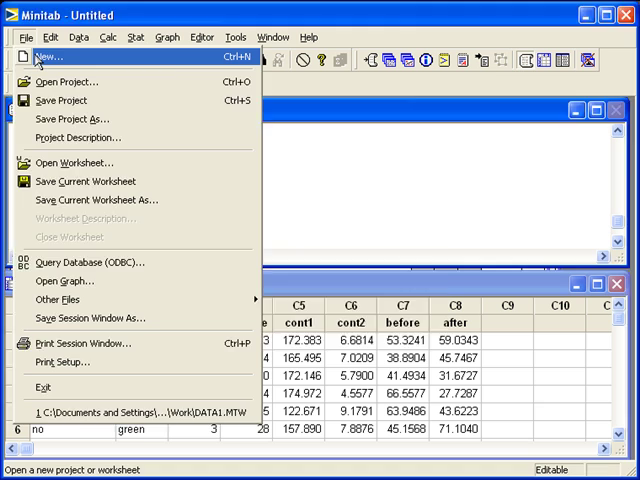
click(40, 58)
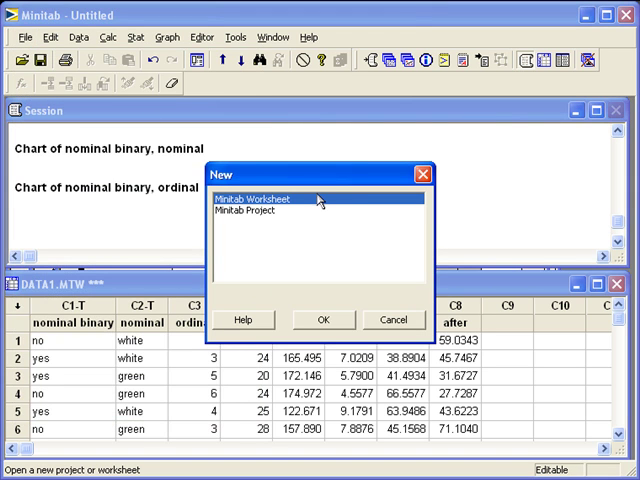
click(323, 319)
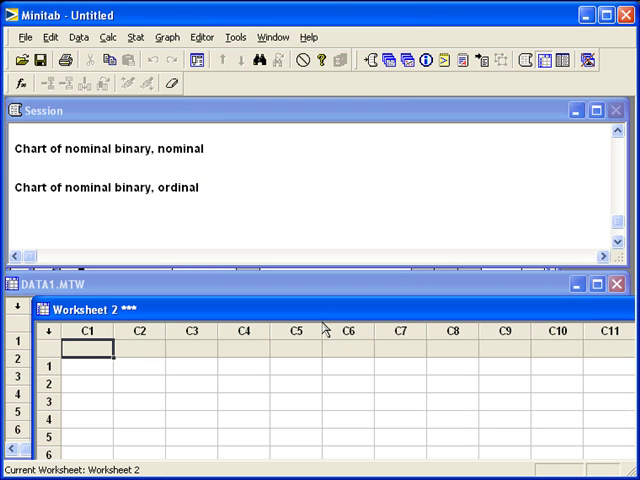
Step: Name column C1 Group and enter A, B and C in rows 1 to 3
drag(330, 316, 311, 289)
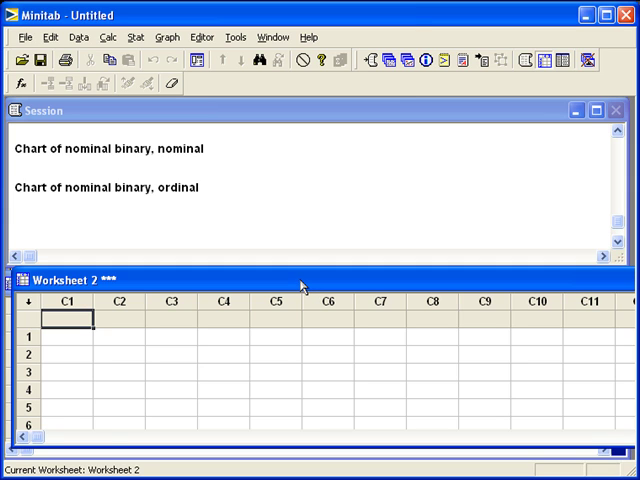
text(G)
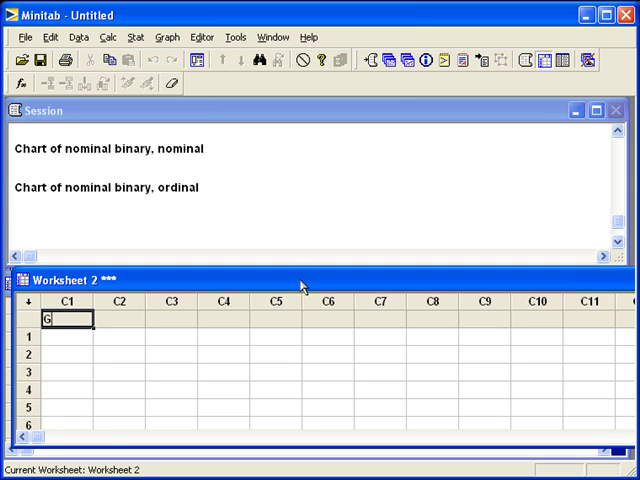
text(rou)
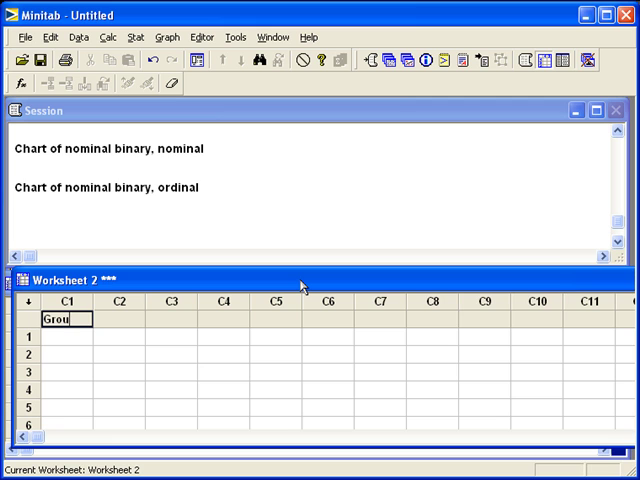
text(p)
key(Return)
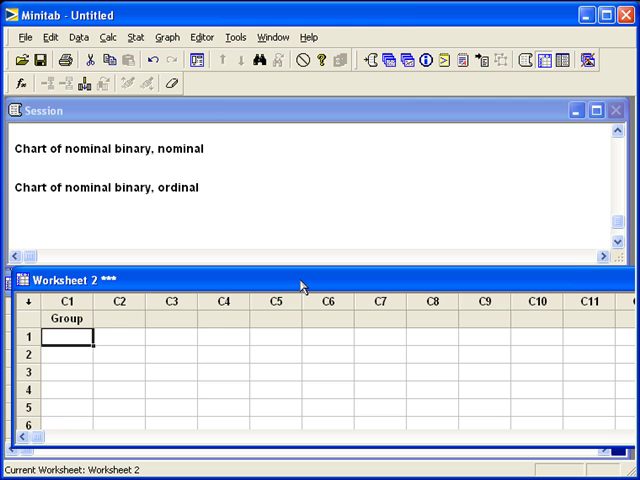
text(A)
key(Return)
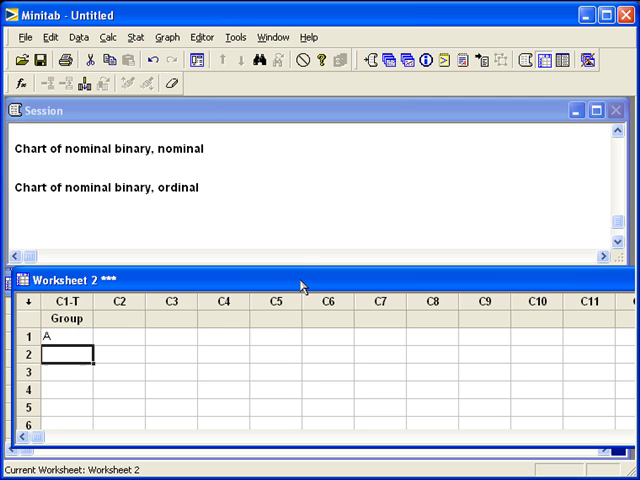
text(B)
key(Return)
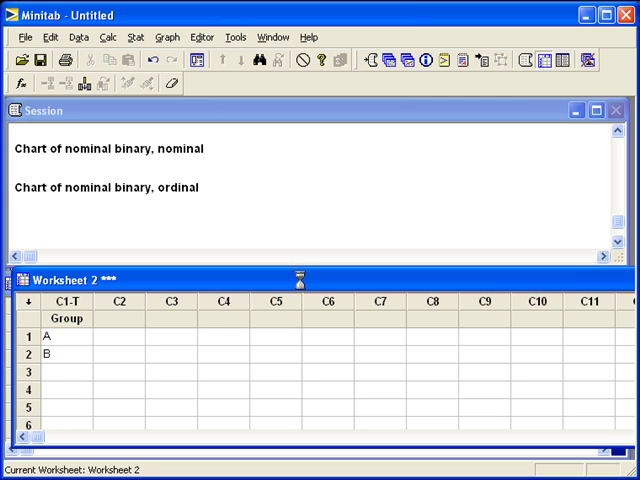
text(C)
key(Return)
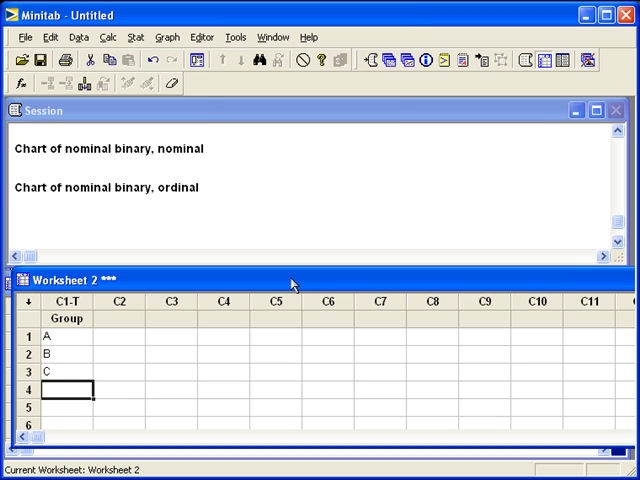
Step: Name column C2 Counts and enter 5, 8 and 9 beside groups A, B and C
click(122, 319)
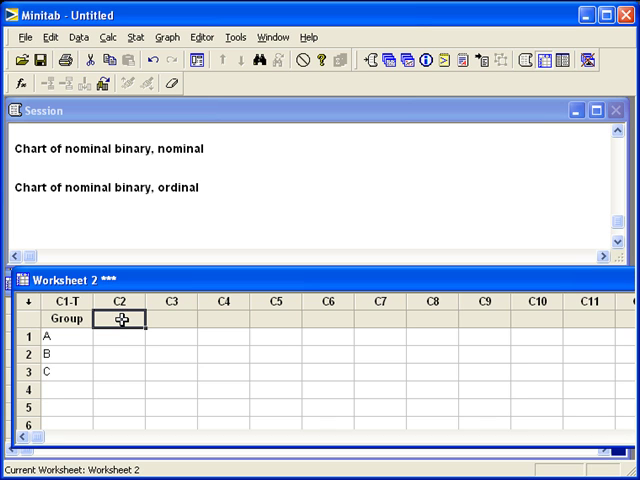
text(Counts)
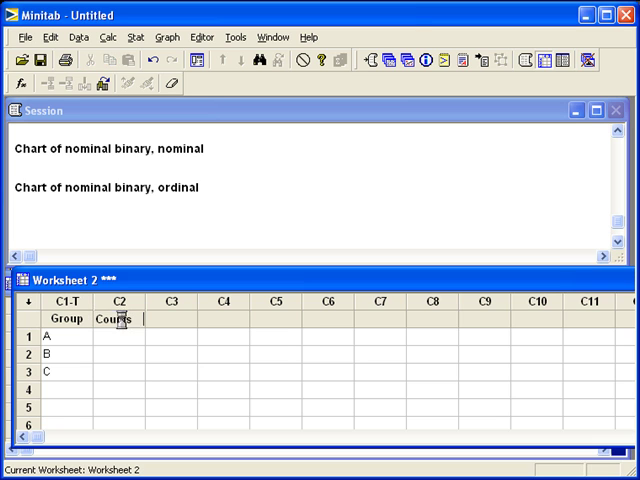
key(Return)
text(5)
key(Return)
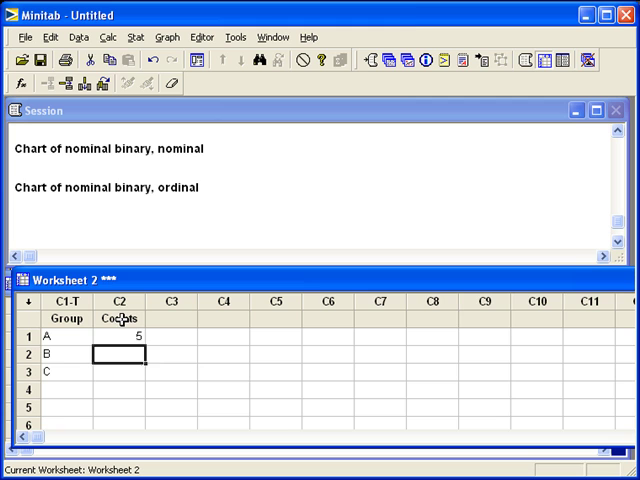
text(8)
key(Return)
text(9)
key(Return)
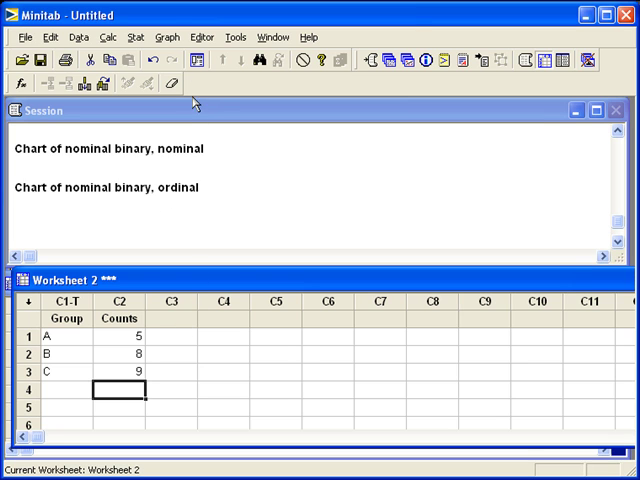
Step: Start a simple bar chart with bars representing values from a table, one column of values
click(168, 37)
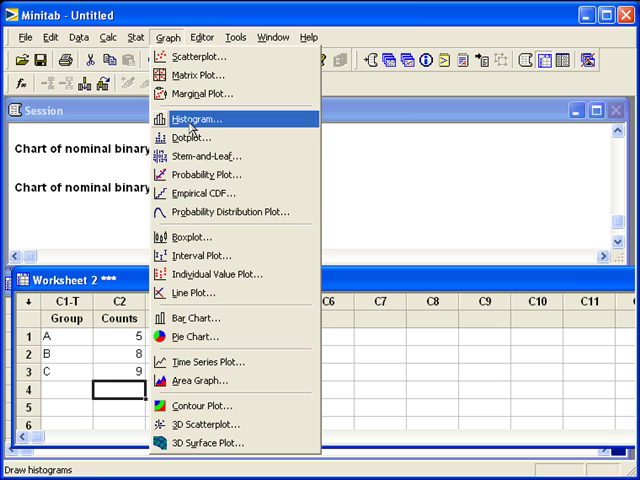
click(208, 319)
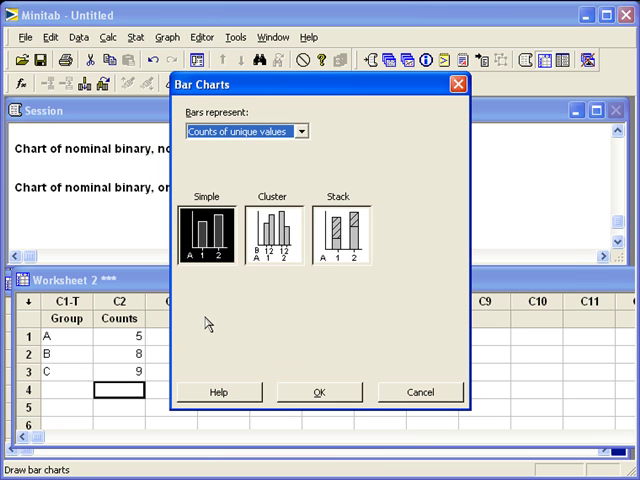
click(278, 132)
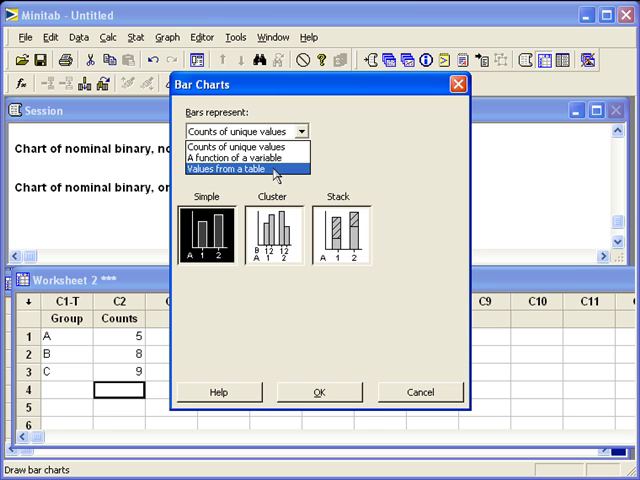
click(276, 170)
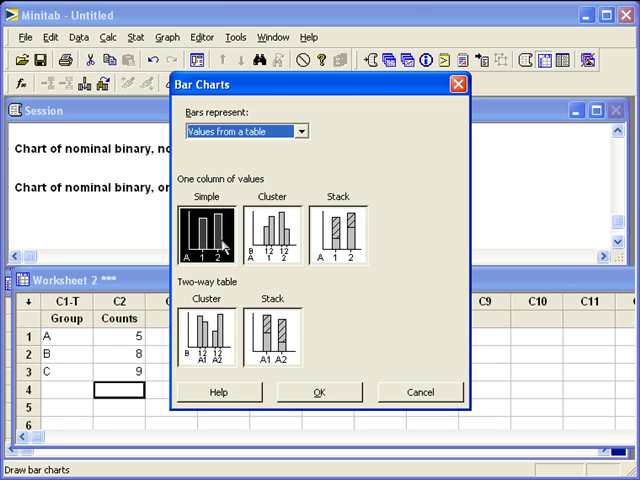
click(345, 400)
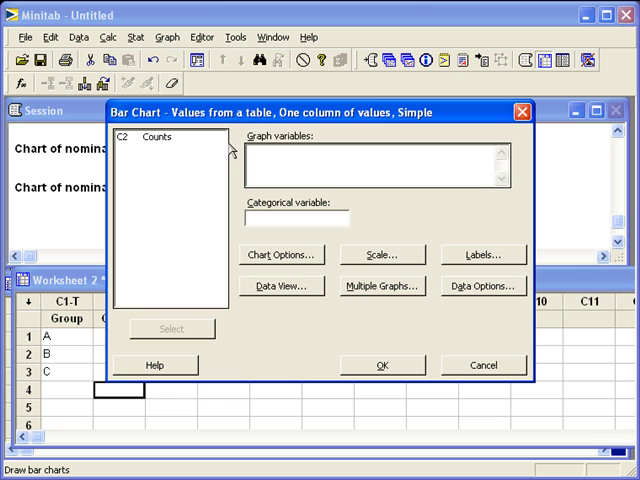
Step: Chart Counts as the graph variable with Group as the categorical variable, producing bars 5, 8 and 9
double_click(157, 137)
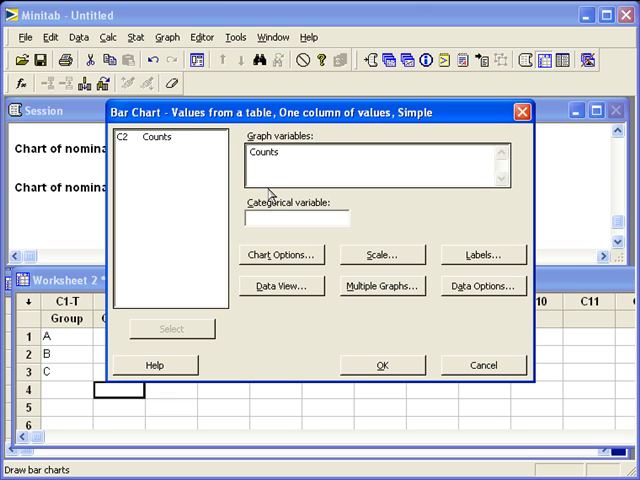
click(266, 217)
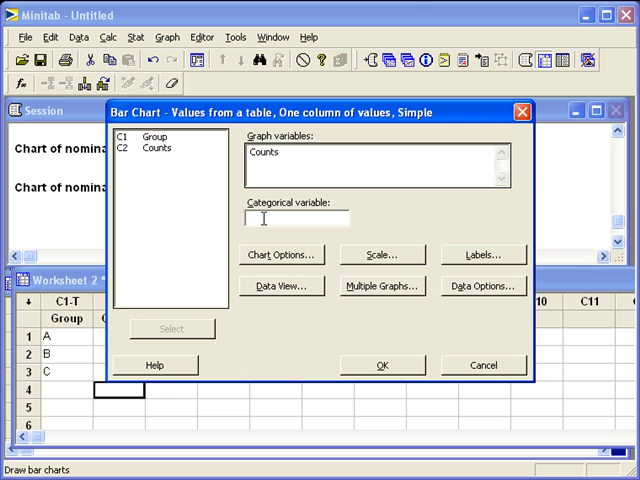
double_click(163, 140)
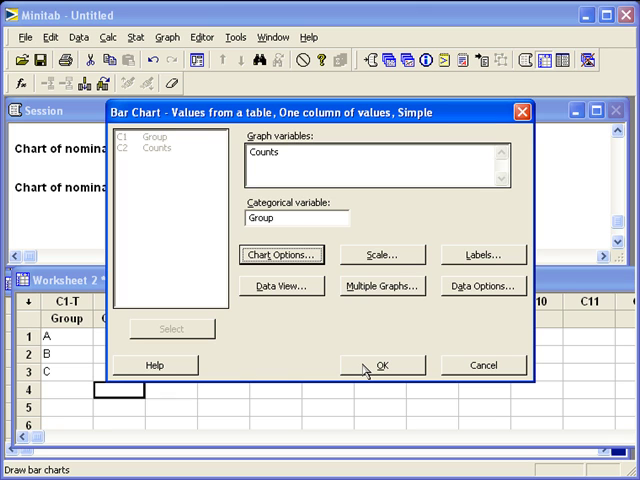
click(367, 370)
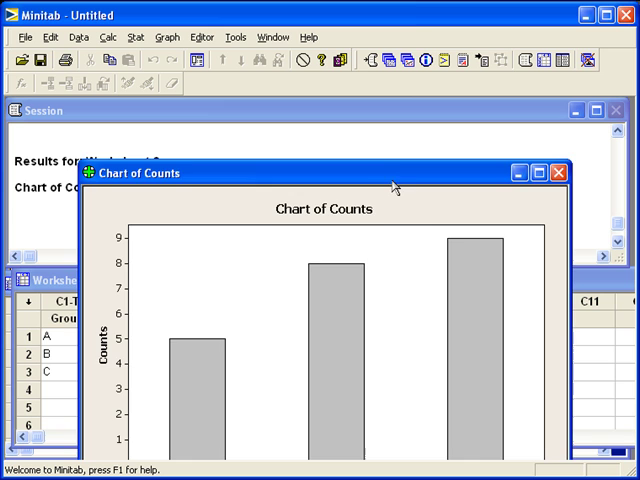
Step: Move the Chart of Counts window into view, then bring the Session window and Worksheet 2 forward
drag(394, 183, 371, 108)
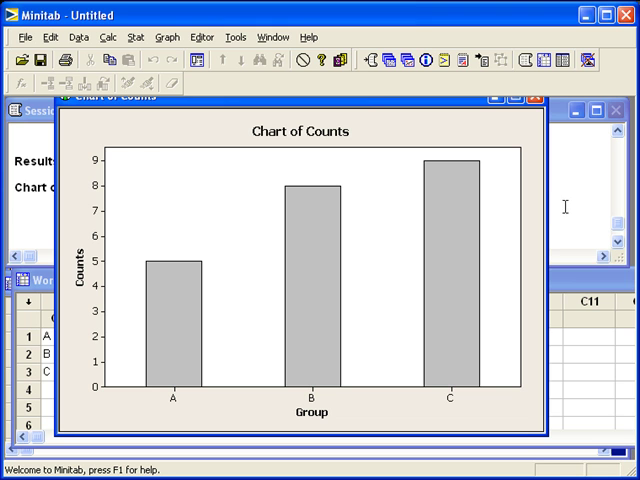
click(565, 207)
click(565, 330)
Step: Name column C4 Groups and enter 1, 2 and 3 in rows 1 to 3
click(565, 337)
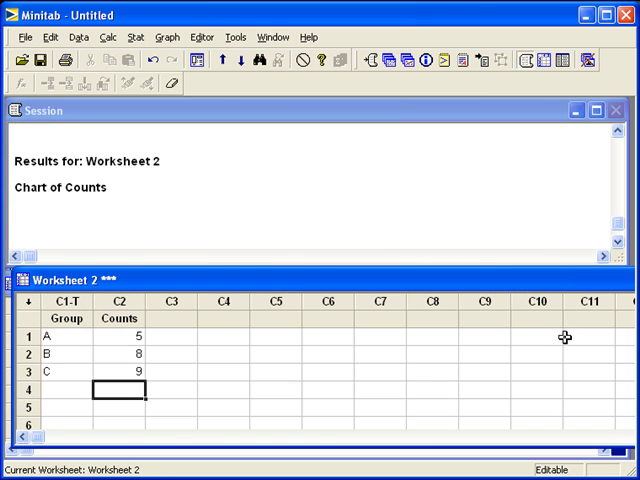
click(237, 325)
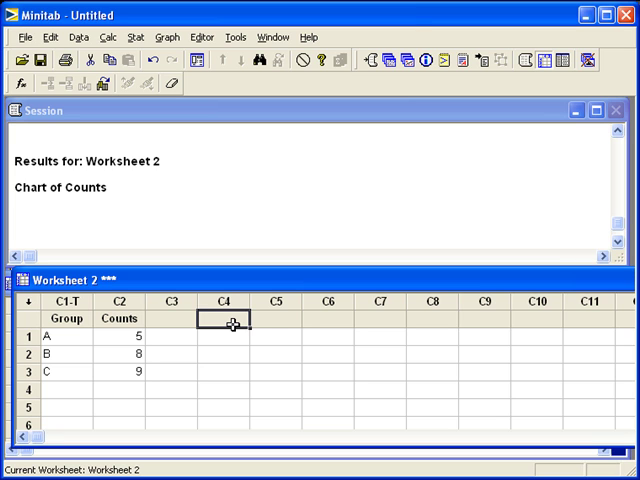
text(Grou)
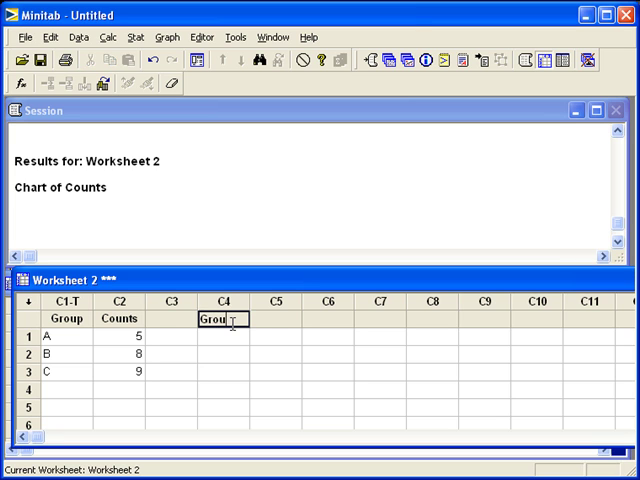
text(ps)
key(Return)
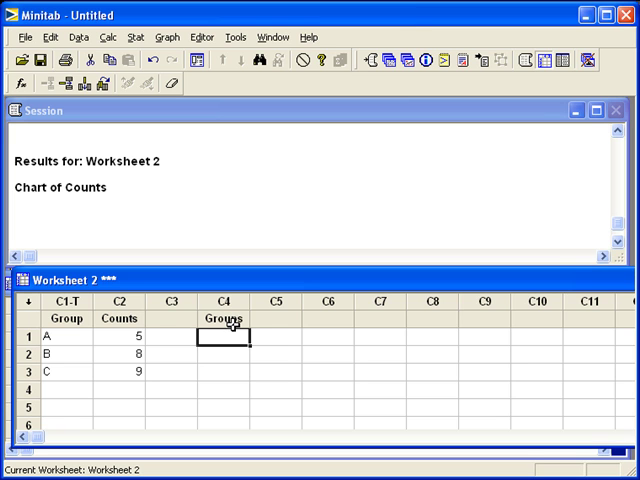
text(1)
key(Return)
text(2)
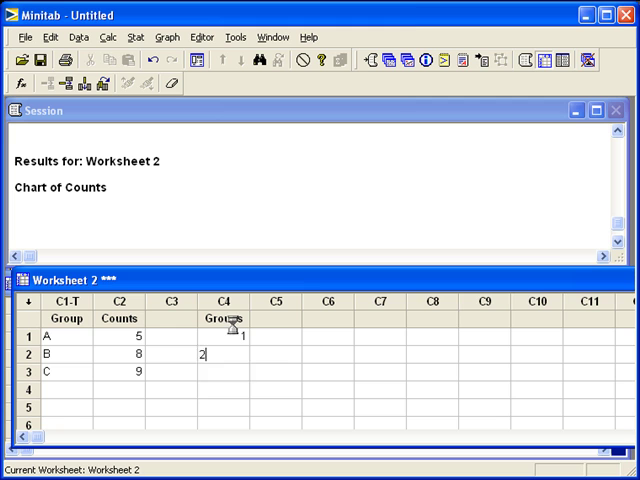
key(Return)
text(3)
key(Return)
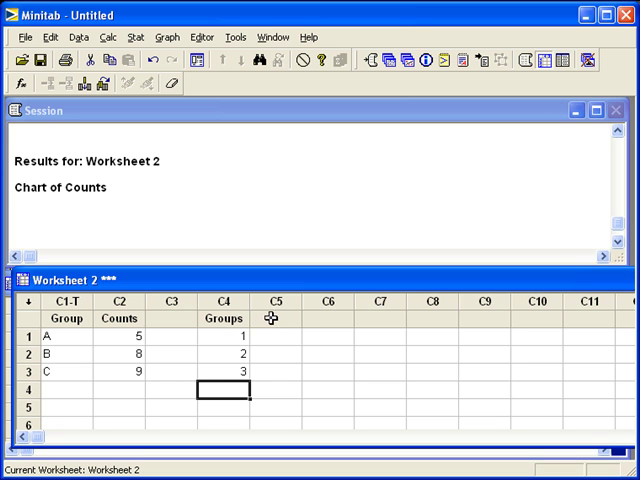
Step: Name columns C5 and C6 Yes and No
click(273, 320)
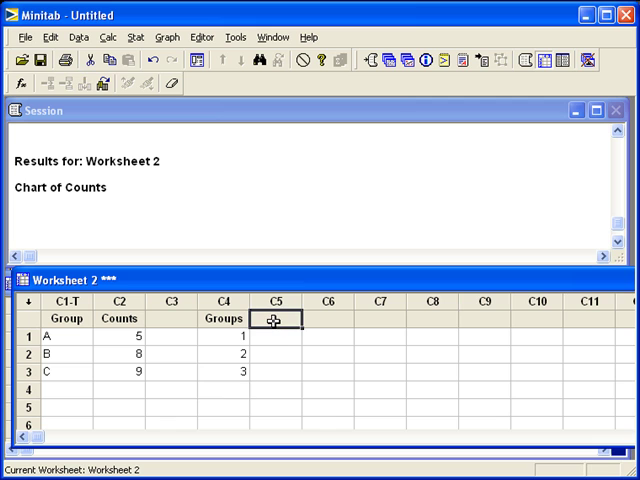
text(Yes)
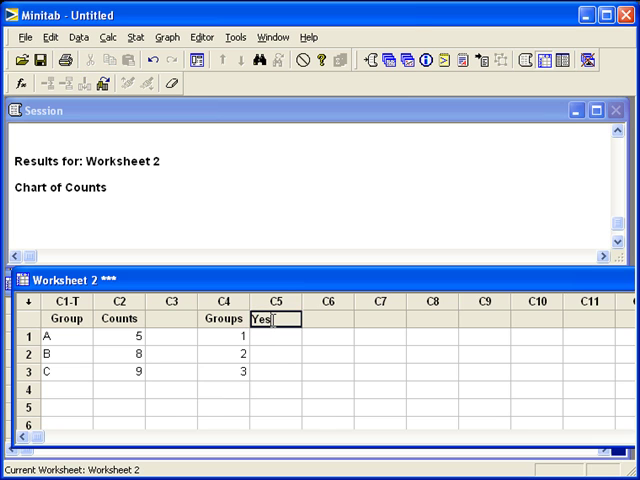
key(Tab)
text(No)
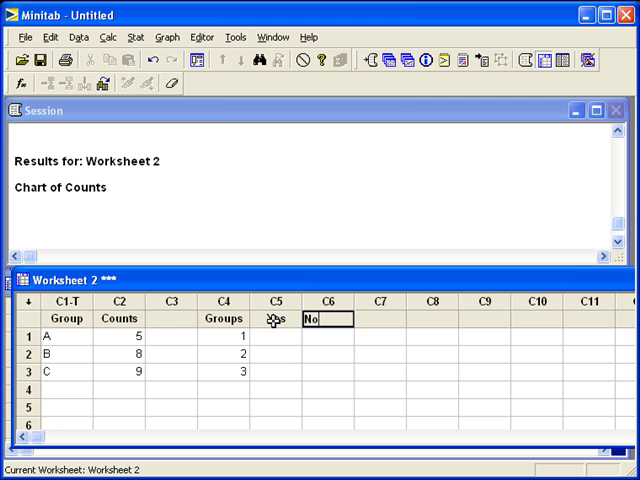
key(Return)
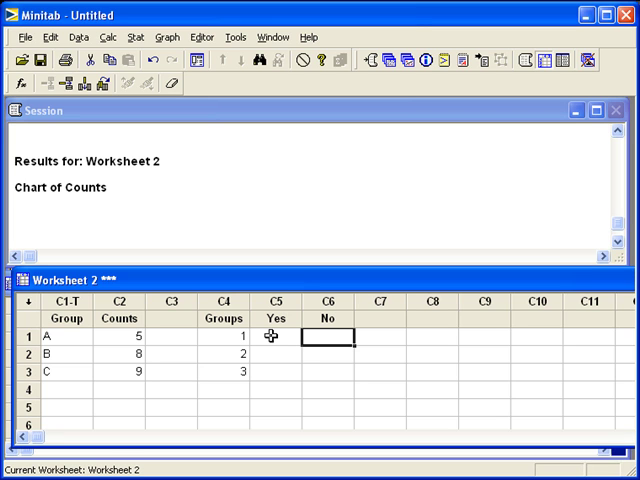
Step: Enter Yes counts 5, 10, 11 and No counts 8, 12, 4 for groups 1 to 3
click(271, 336)
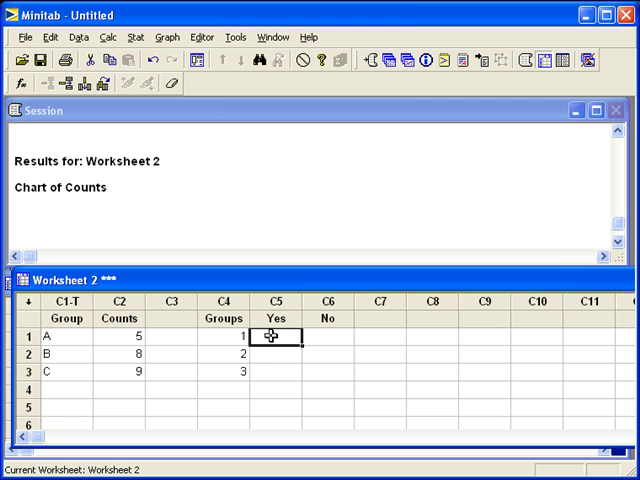
text(5)
key(Return)
text(10)
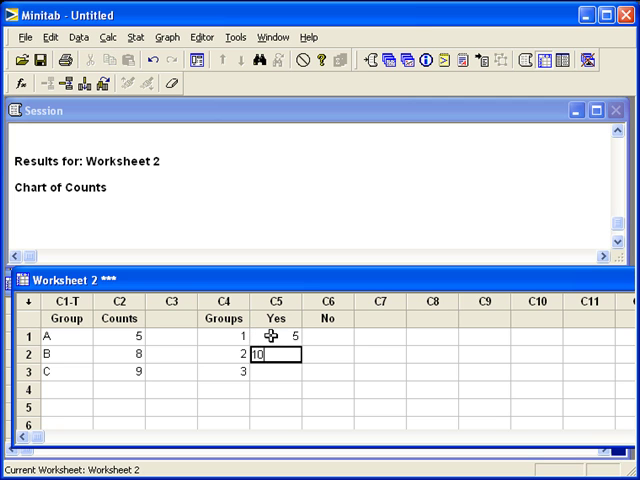
key(Return)
text(11)
key(Return)
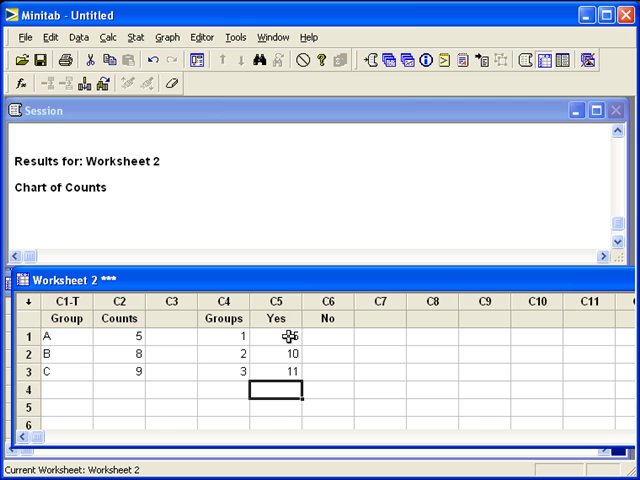
click(314, 338)
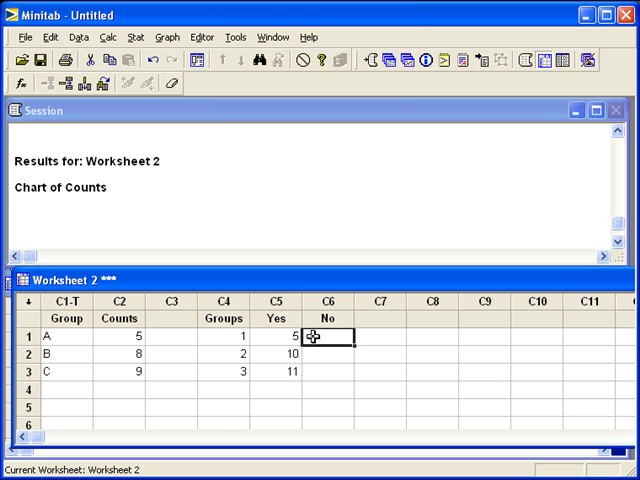
text(8)
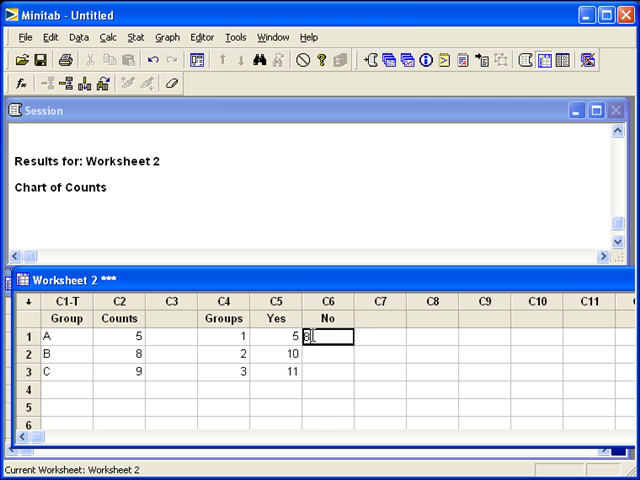
key(Return)
text(12)
key(Return)
text(4)
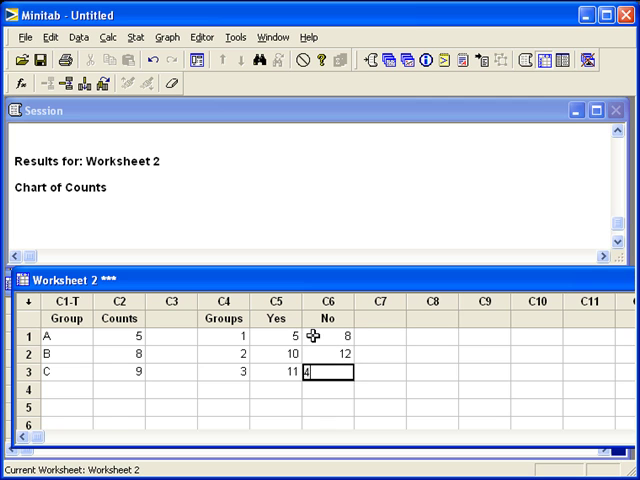
key(Return)
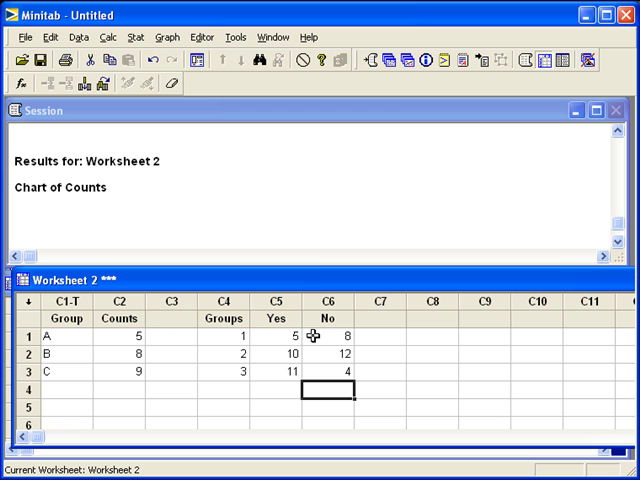
Step: Start a Bar Chart with bars as values from a table and the two-way table Cluster type
click(169, 38)
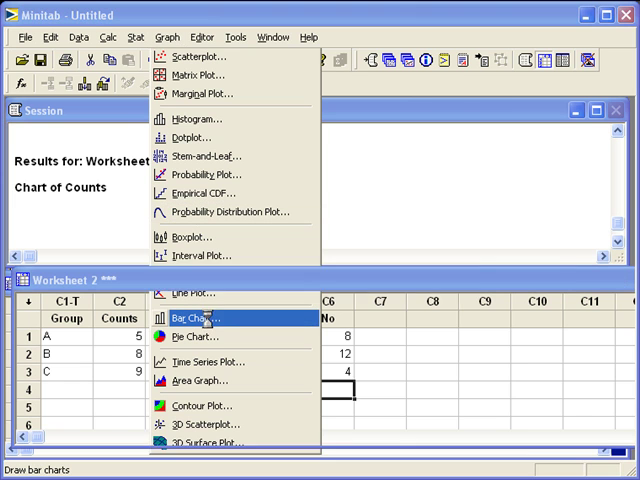
click(212, 322)
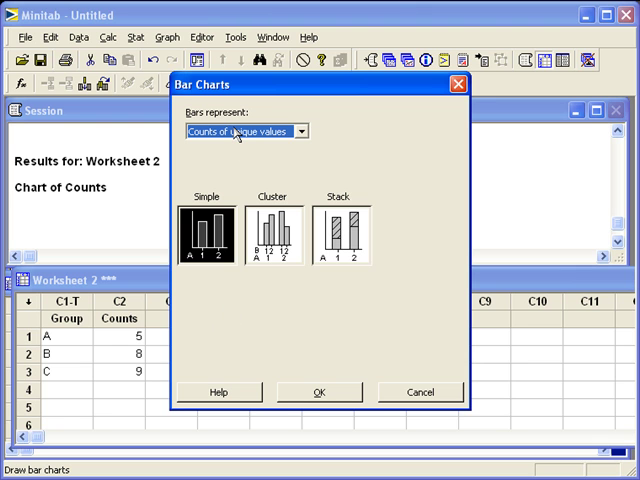
click(237, 132)
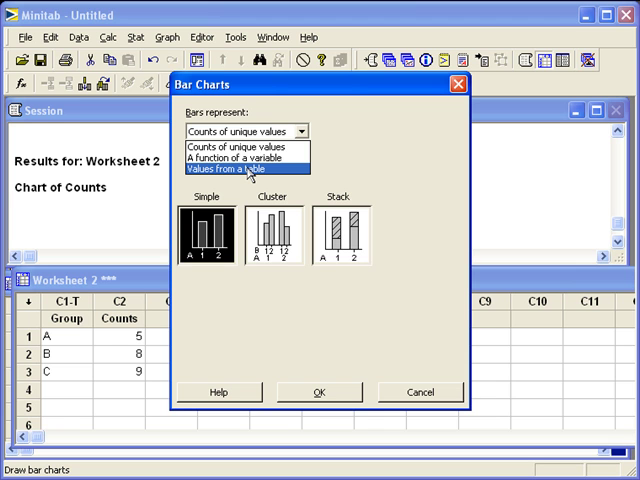
click(250, 170)
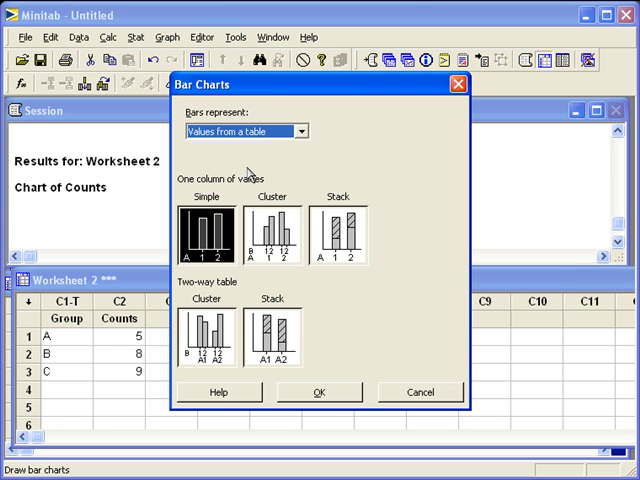
click(206, 333)
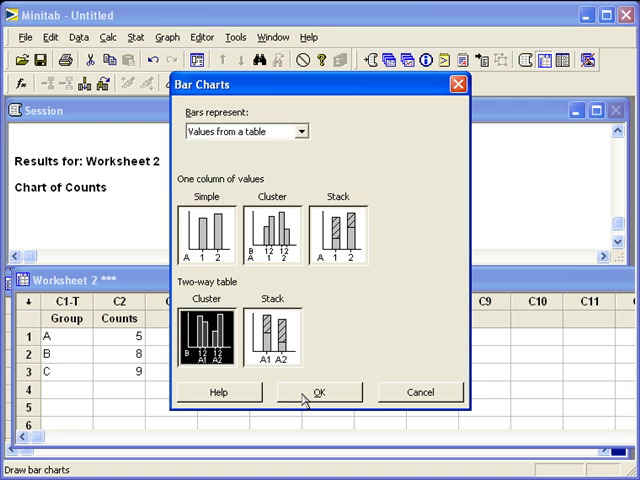
Step: Chart Yes and No as graph variables with Groups as row labels and generate the clustered chart
click(305, 395)
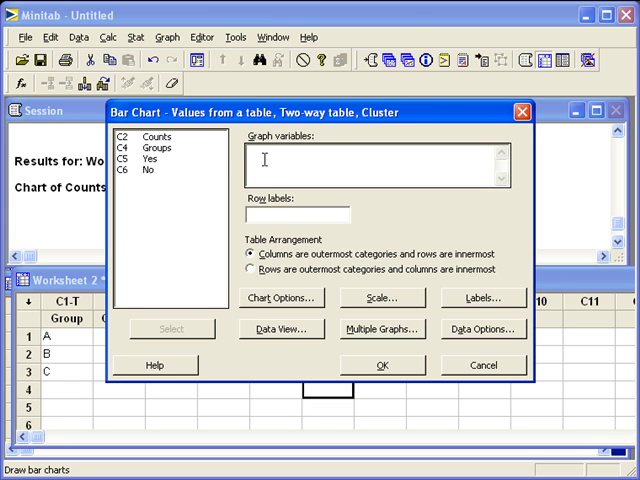
double_click(152, 159)
click(146, 171)
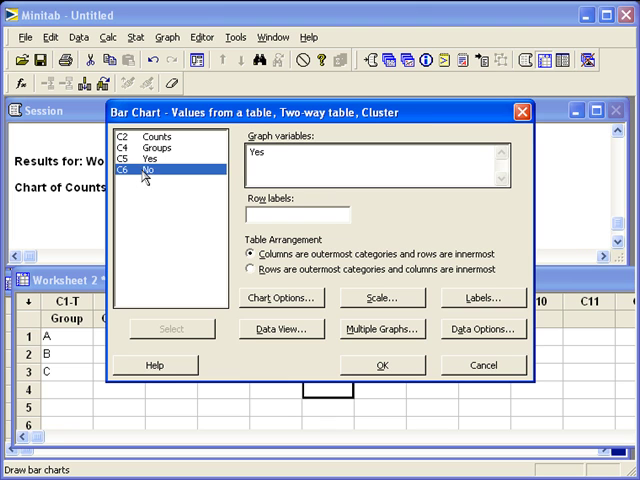
double_click(146, 171)
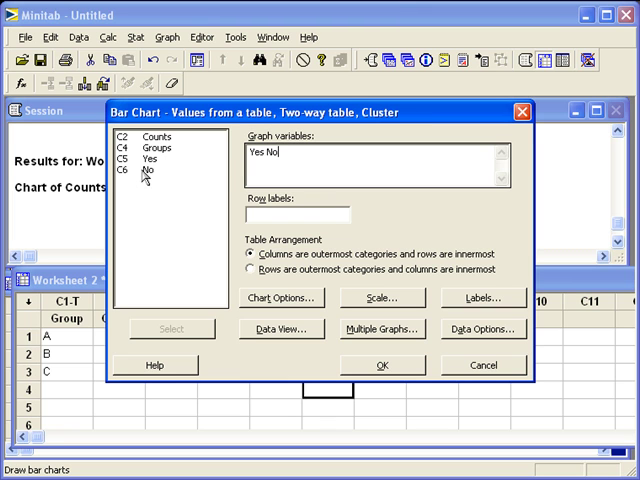
click(248, 215)
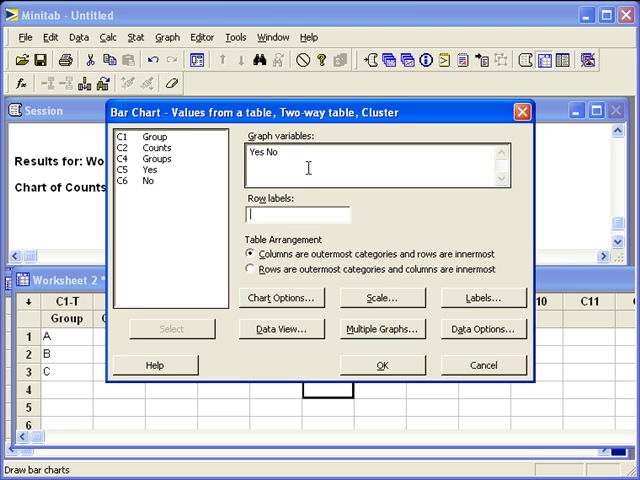
double_click(160, 160)
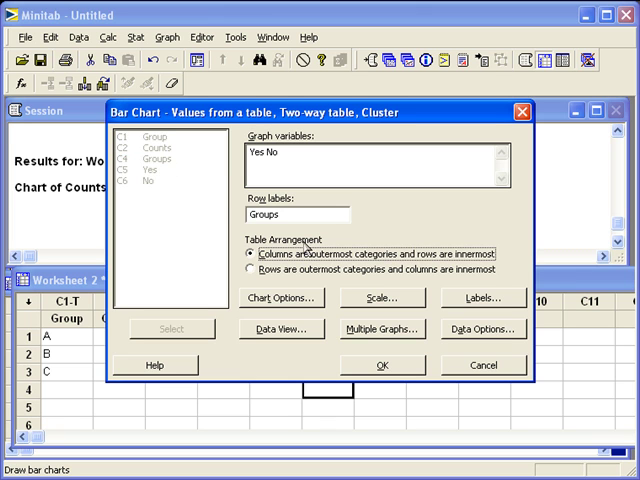
click(390, 365)
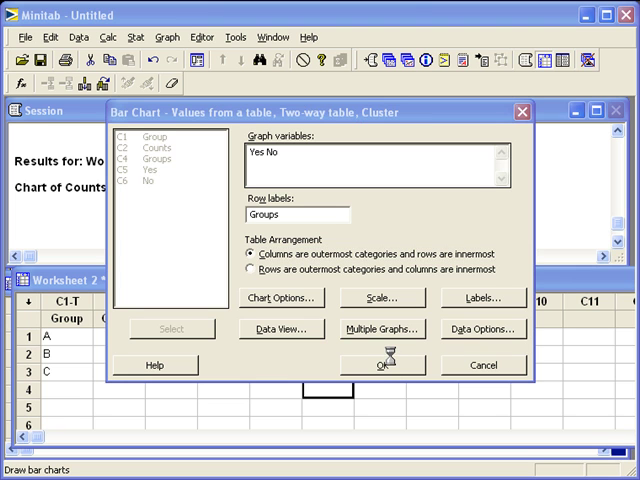